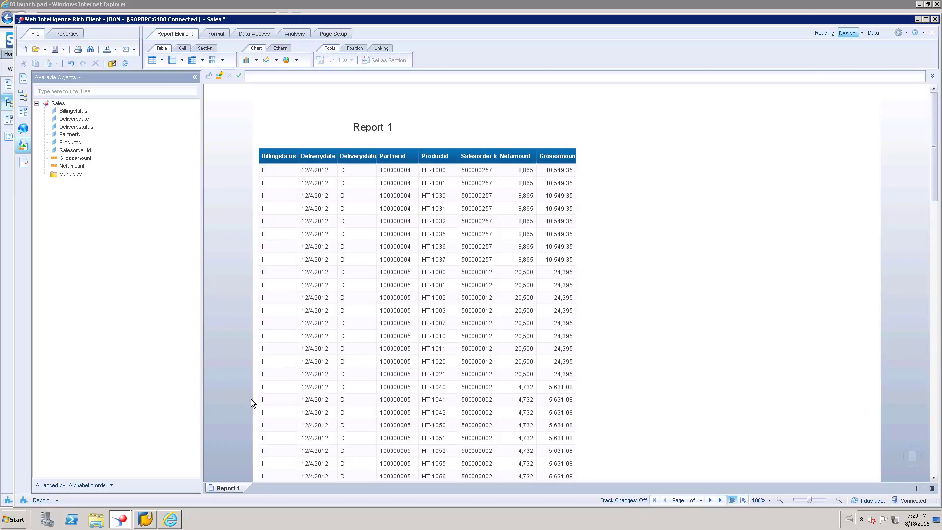
Step: Bring the Sales_Dril report forward for a look, then return to the Sales report
{"action": "left_click", "coordinate": [121, 521]}
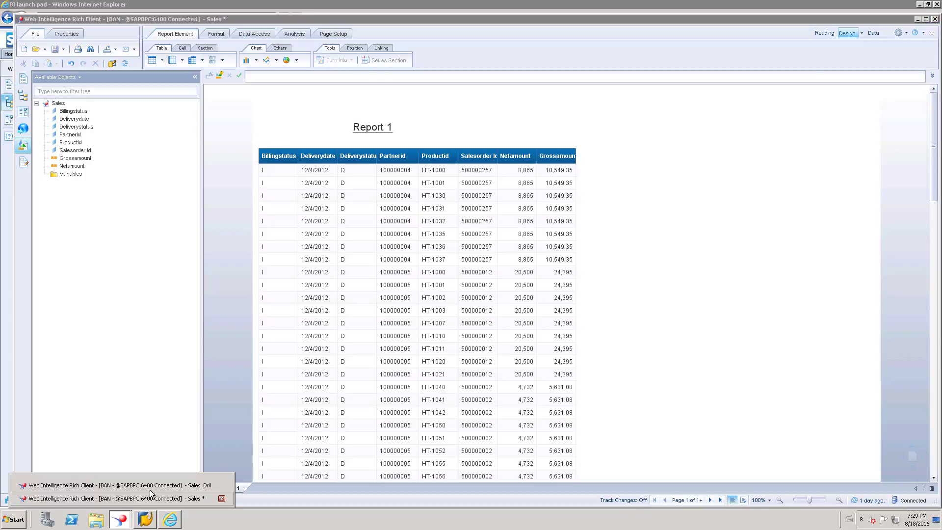
{"action": "left_click", "coordinate": [118, 485]}
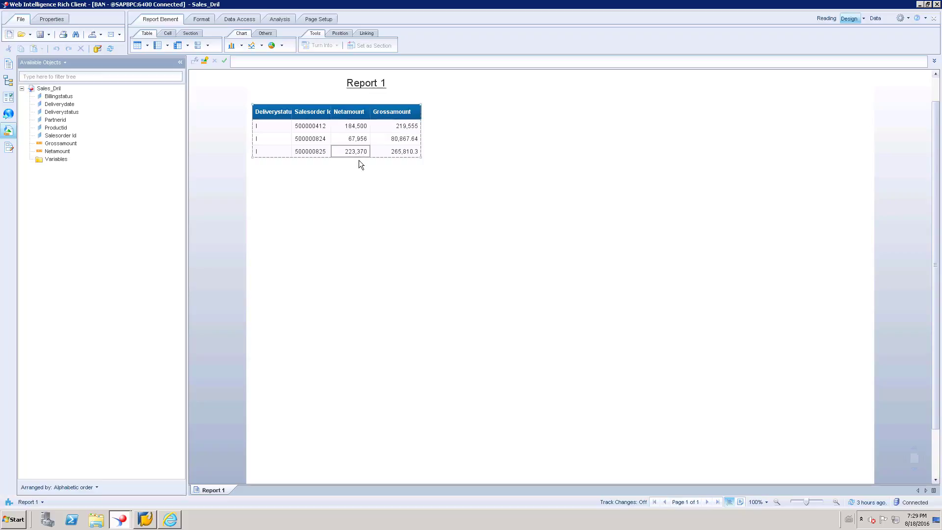
{"action": "left_click", "coordinate": [122, 520]}
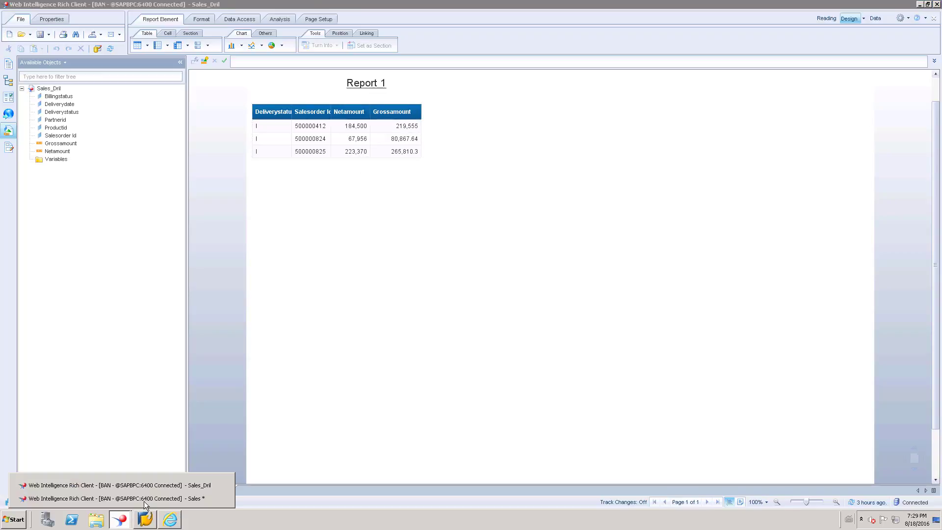
{"action": "left_click", "coordinate": [118, 499]}
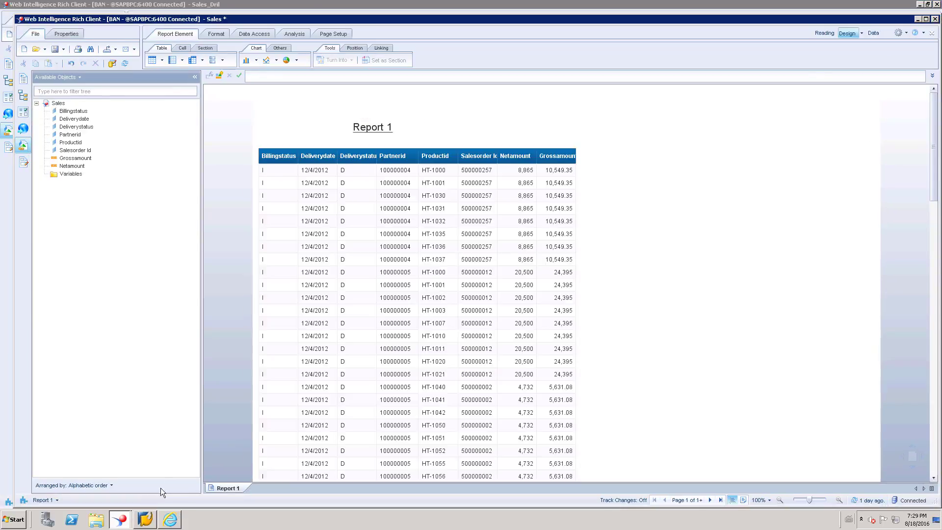
Step: Check the Salesorder Id column's Linking options, then move to the Sales report in Internet Explorer's BI launch pad
{"action": "right_click", "coordinate": [477, 172]}
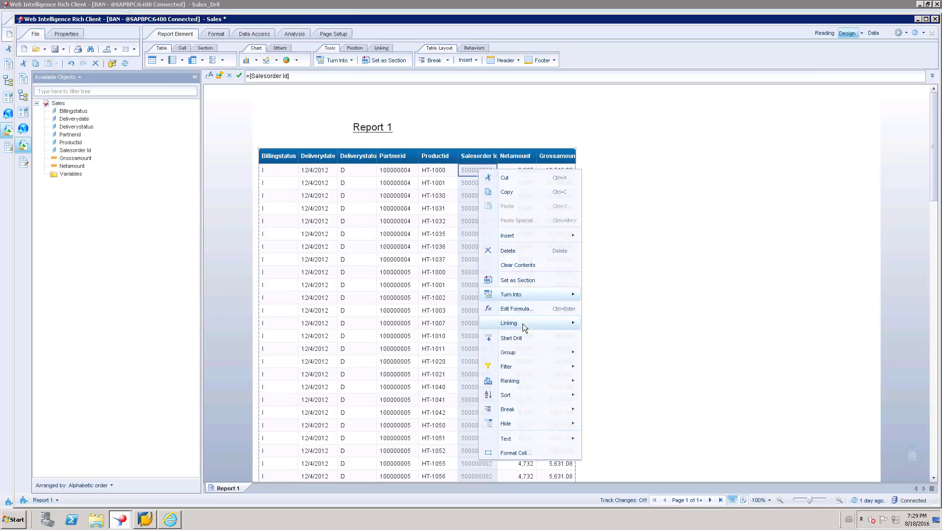
{"action": "mouse_move", "coordinate": [509, 323]}
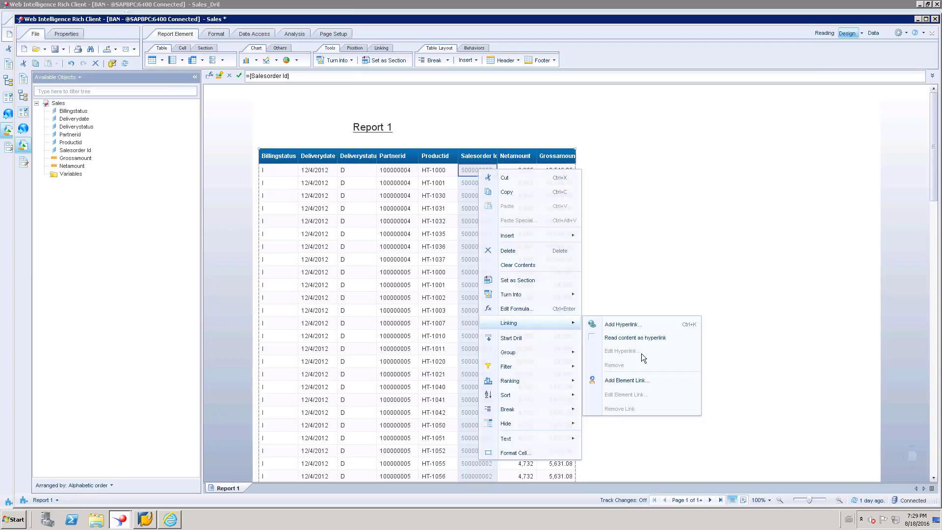
{"action": "left_click", "coordinate": [653, 258]}
{"action": "left_click", "coordinate": [170, 519]}
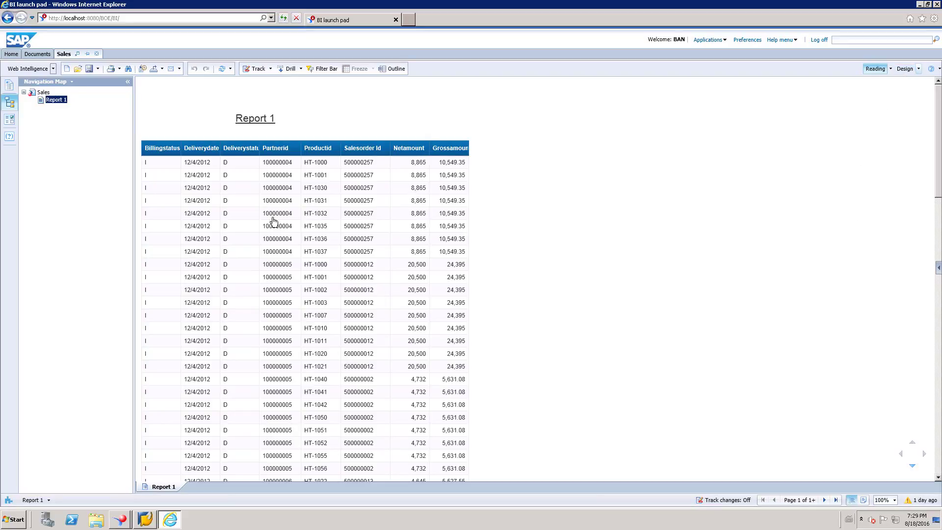
Step: Start a document link from the first Salesorder Id cell via Linking > Add Document Link
{"action": "left_click", "coordinate": [362, 205]}
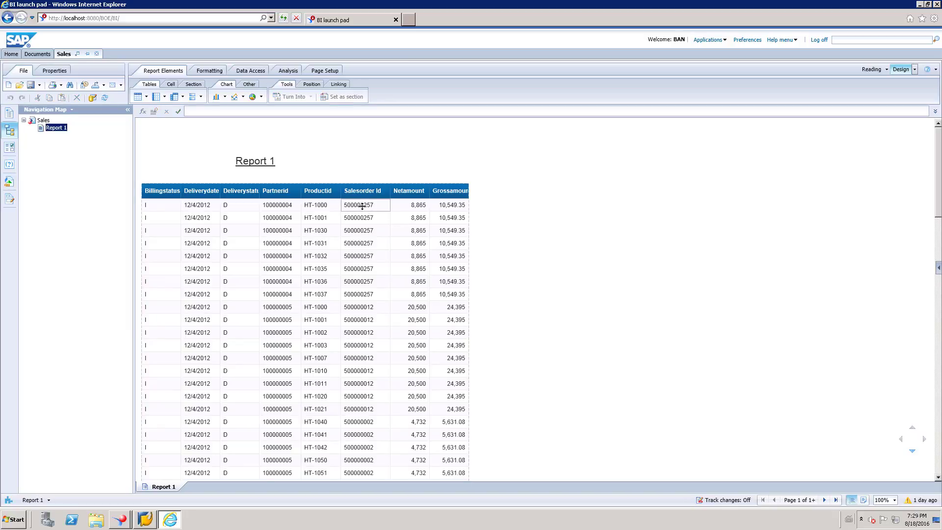
{"action": "right_click", "coordinate": [362, 205]}
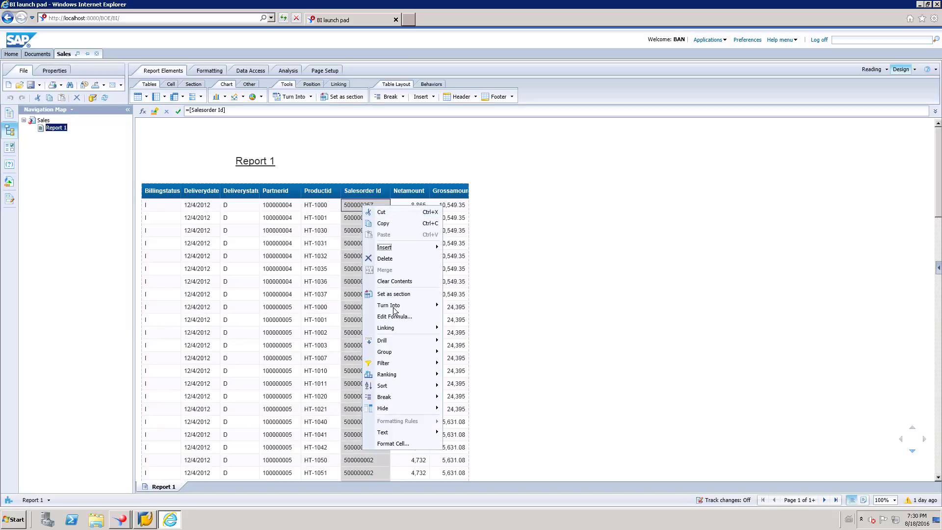
{"action": "mouse_move", "coordinate": [391, 328]}
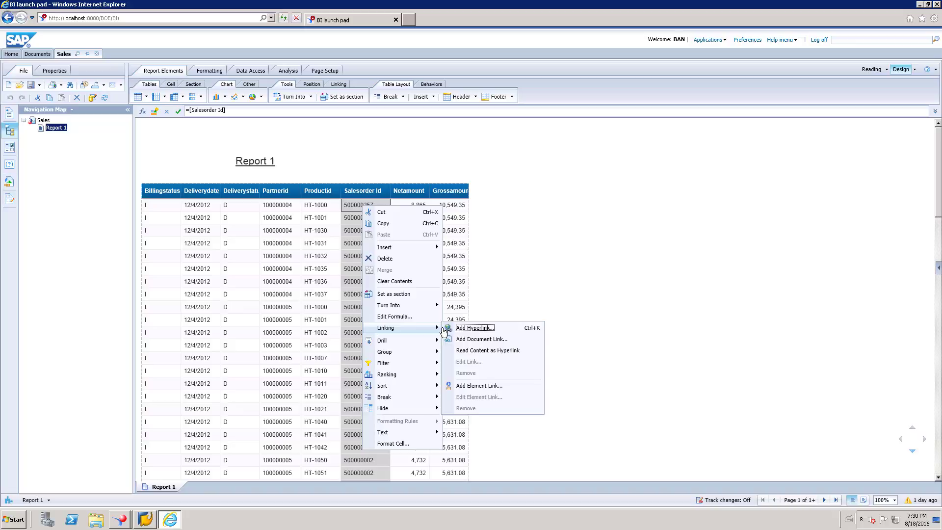
{"action": "left_click", "coordinate": [495, 340]}
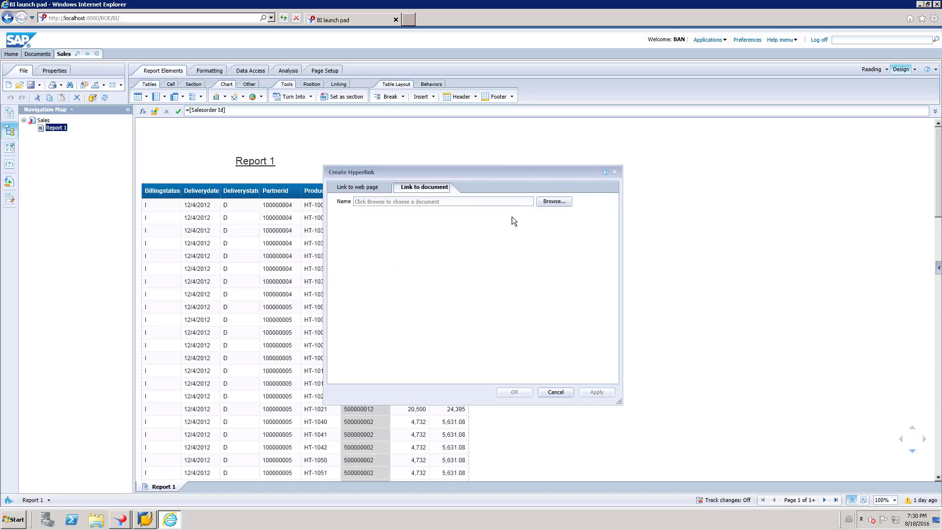
Step: Browse and choose the Sales_Dril report as the linked document
{"action": "left_click", "coordinate": [554, 202]}
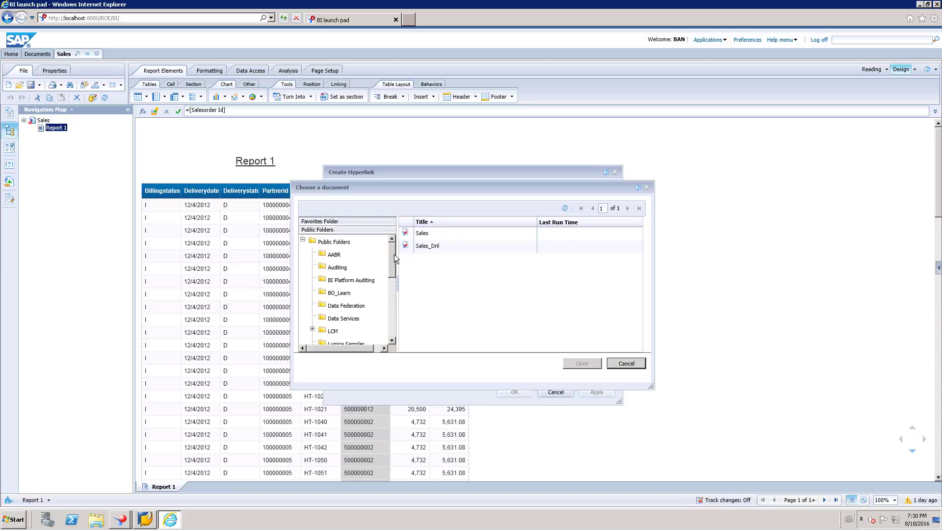
{"action": "mouse_move", "coordinate": [393, 253]}
{"action": "left_mouse_down"}
{"action": "mouse_move", "coordinate": [393, 310]}
{"action": "mouse_move", "coordinate": [396, 247]}
{"action": "left_mouse_up"}
{"action": "left_click", "coordinate": [429, 247]}
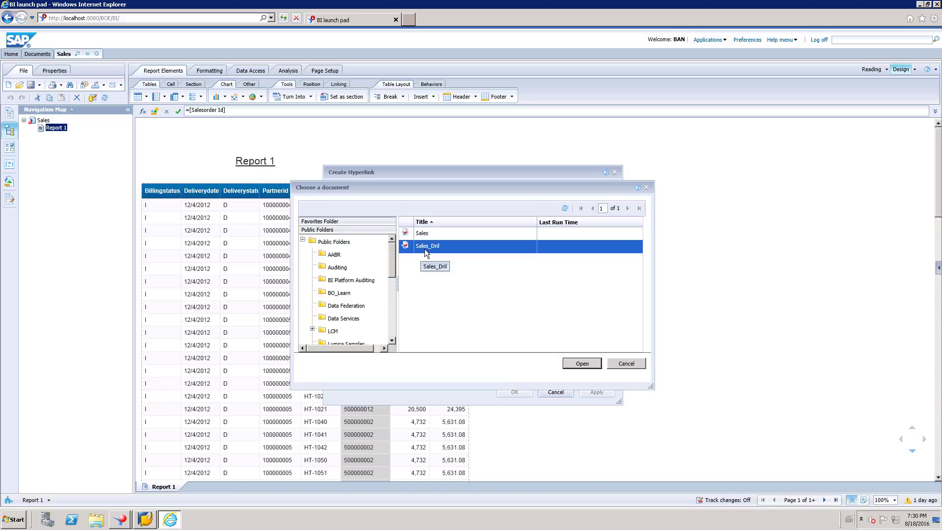
{"action": "left_click", "coordinate": [581, 365]}
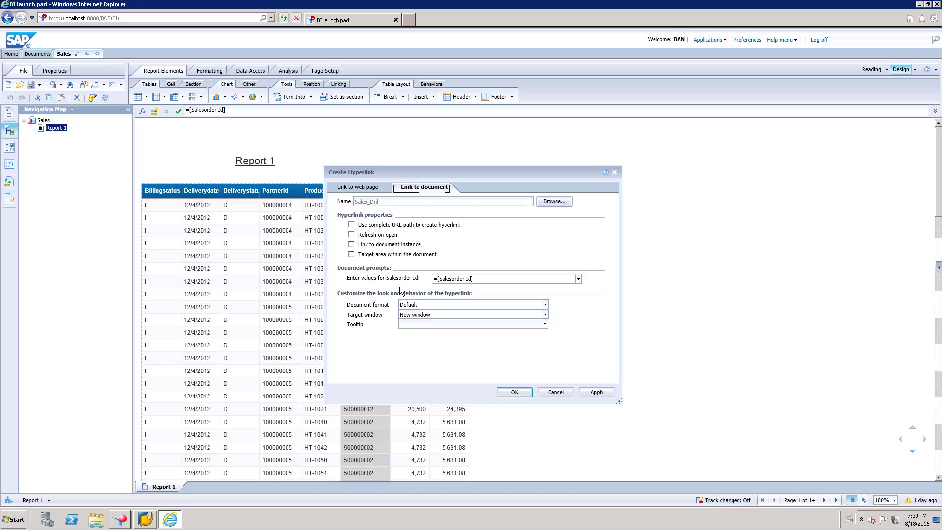
{"action": "left_click", "coordinate": [123, 520]}
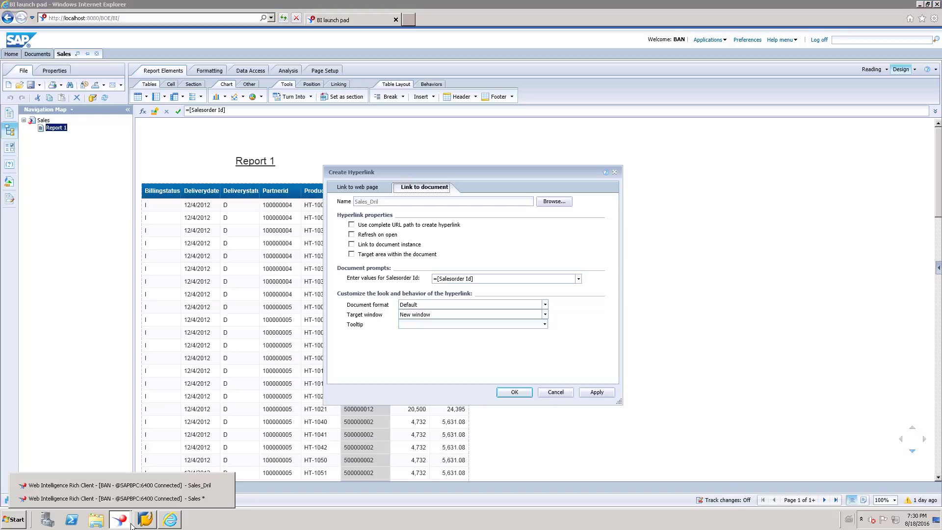
{"action": "left_click", "coordinate": [164, 485]}
{"action": "left_click", "coordinate": [109, 48]}
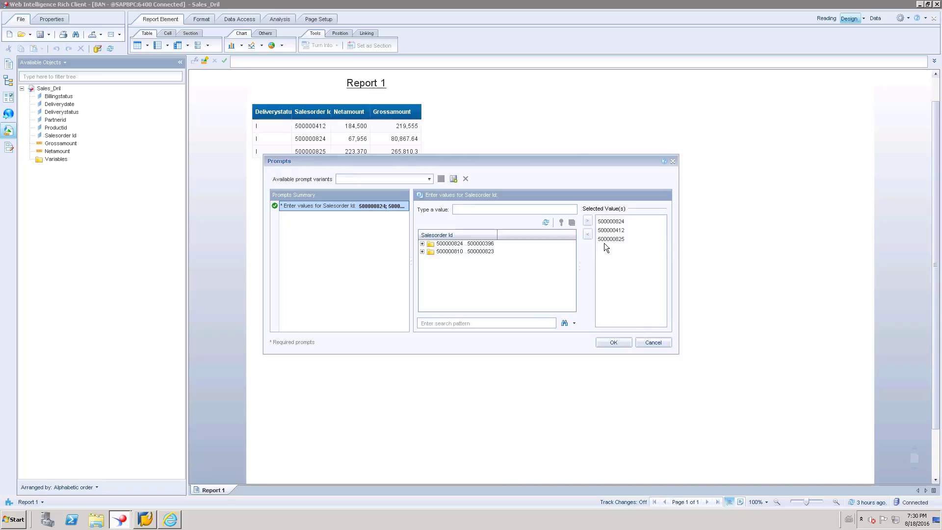
{"action": "left_click", "coordinate": [171, 520]}
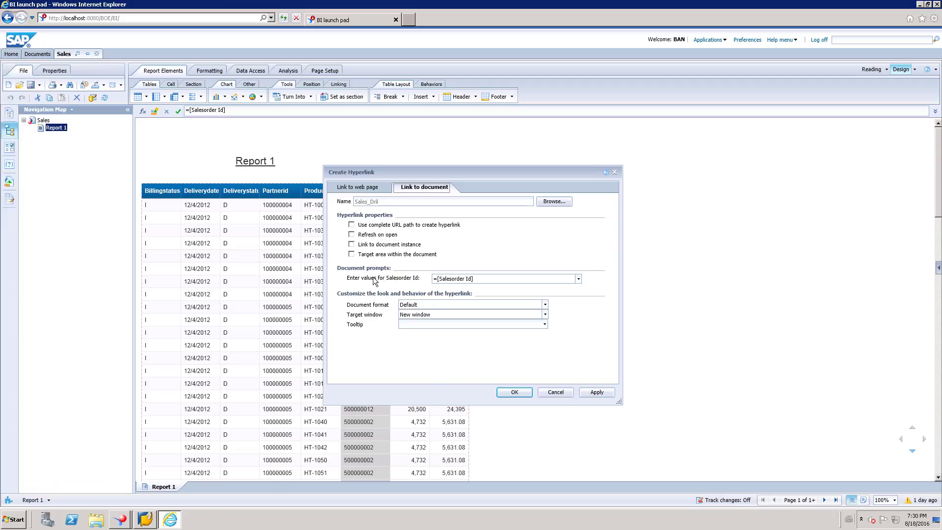
{"action": "left_click_drag", "start_coordinate": [425, 169], "coordinate": [512, 162]}
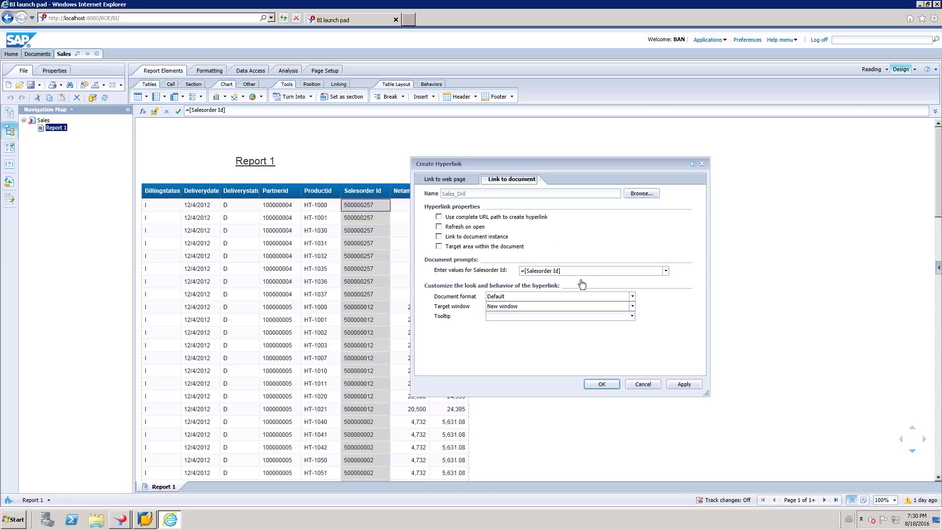
Step: Review the Select object choice for the Salesorder Id prompt value without changing it
{"action": "left_click", "coordinate": [666, 271]}
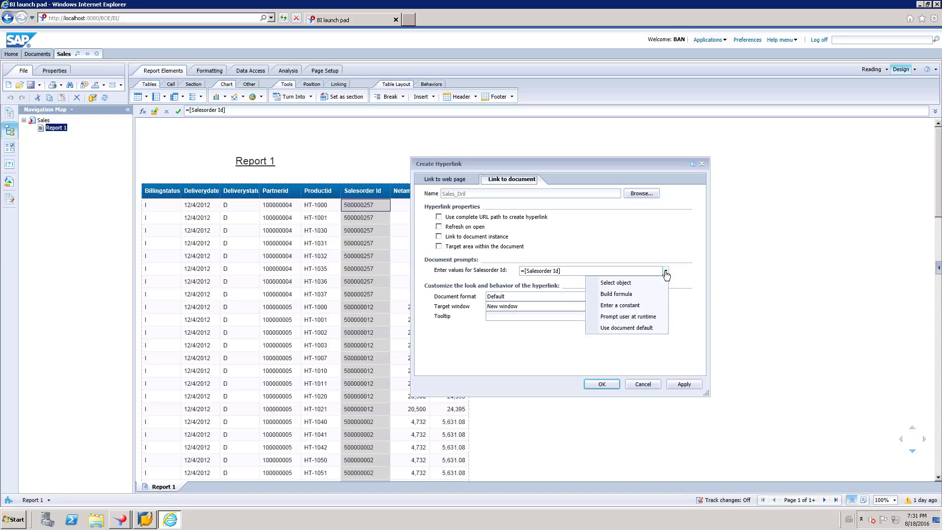
{"action": "left_click", "coordinate": [615, 282]}
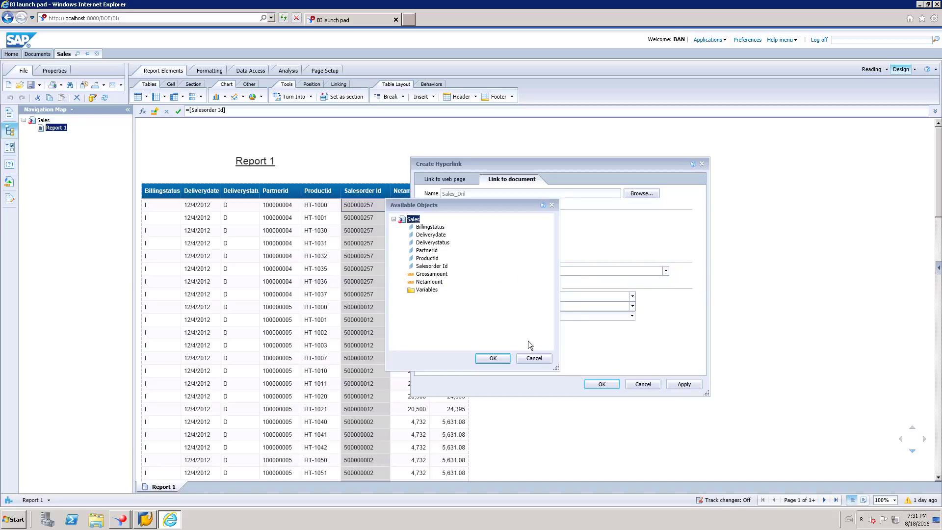
{"action": "left_click", "coordinate": [535, 359]}
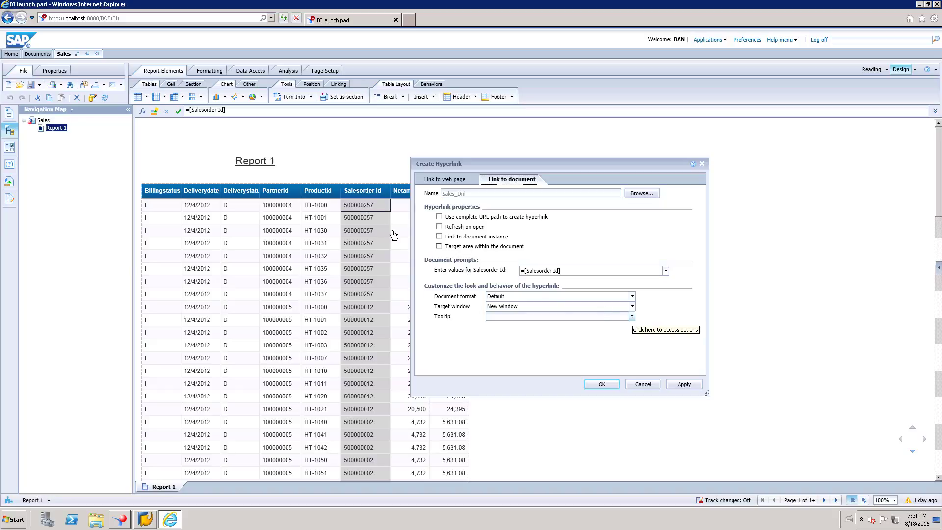
Step: Set the link tooltip to the Salesorder Id object and confirm the hyperlink to Sales_Dril
{"action": "left_click", "coordinate": [632, 316]}
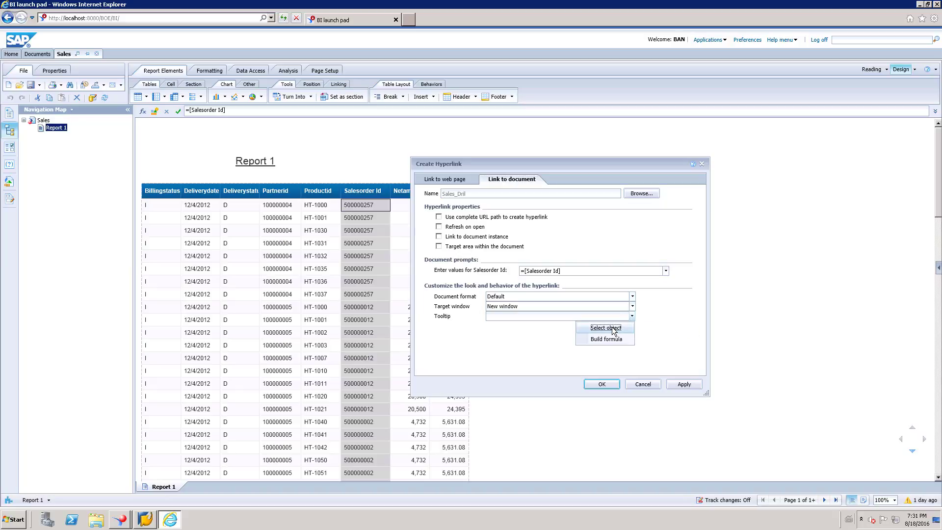
{"action": "left_click", "coordinate": [606, 327]}
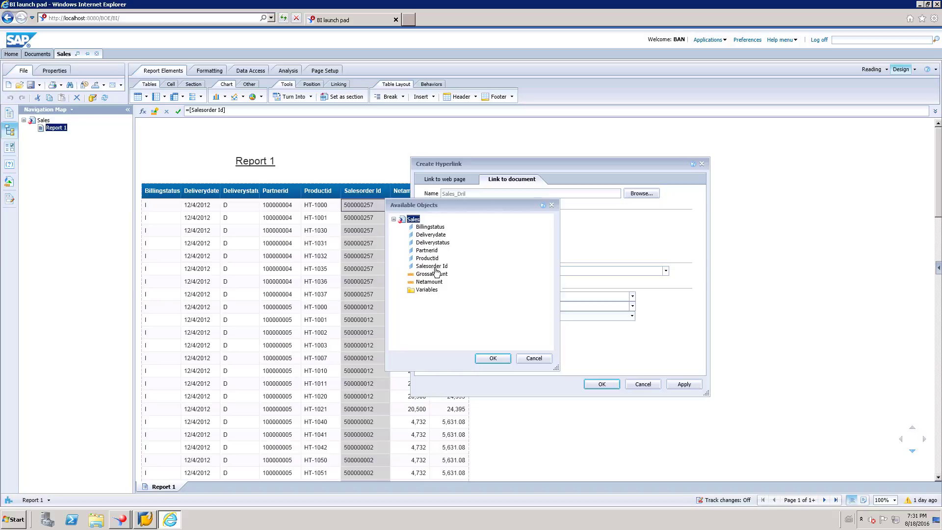
{"action": "left_click", "coordinate": [432, 266]}
{"action": "left_click", "coordinate": [492, 358]}
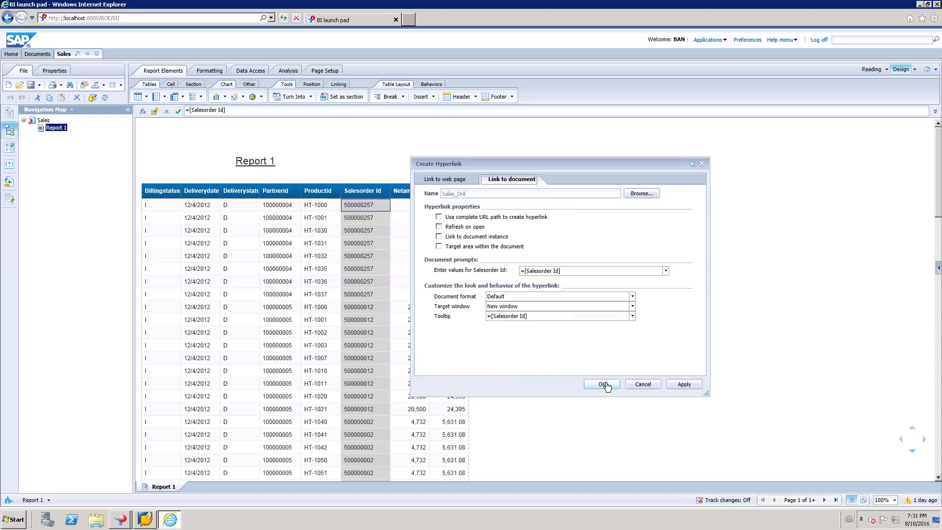
{"action": "left_click", "coordinate": [604, 384]}
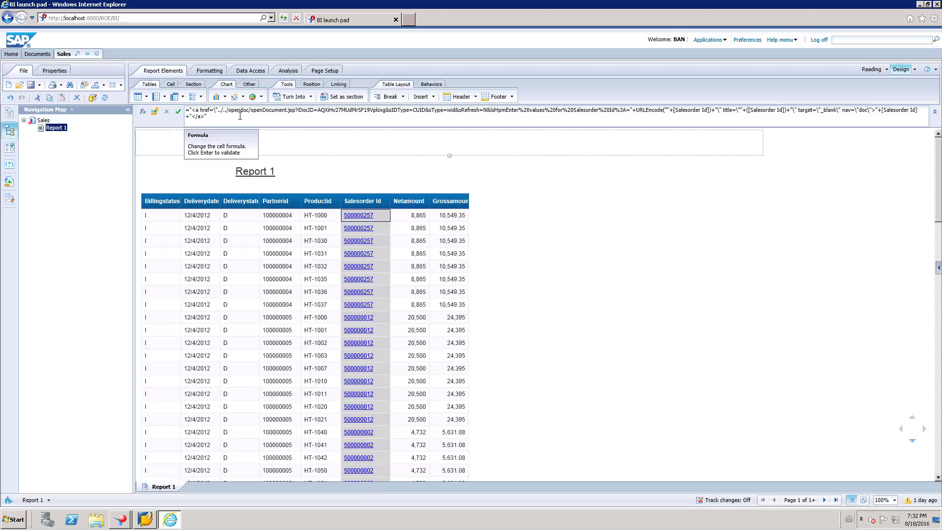
{"action": "left_click_drag", "start_coordinate": [207, 119], "coordinate": [180, 112]}
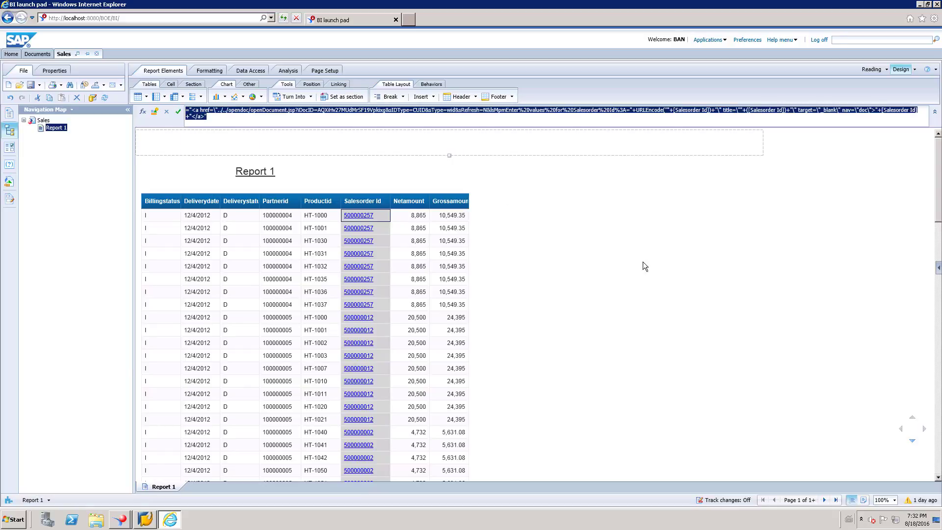
{"action": "left_click", "coordinate": [664, 255]}
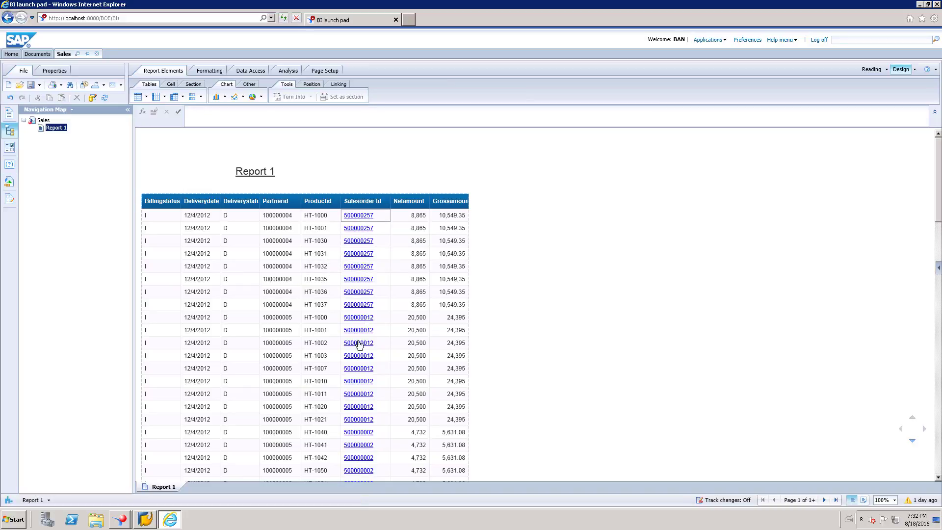
Step: Follow the 500000012 link to Sales_Dril filtered to that order, compare tabs, and return to Sales
{"action": "left_click", "coordinate": [358, 418]}
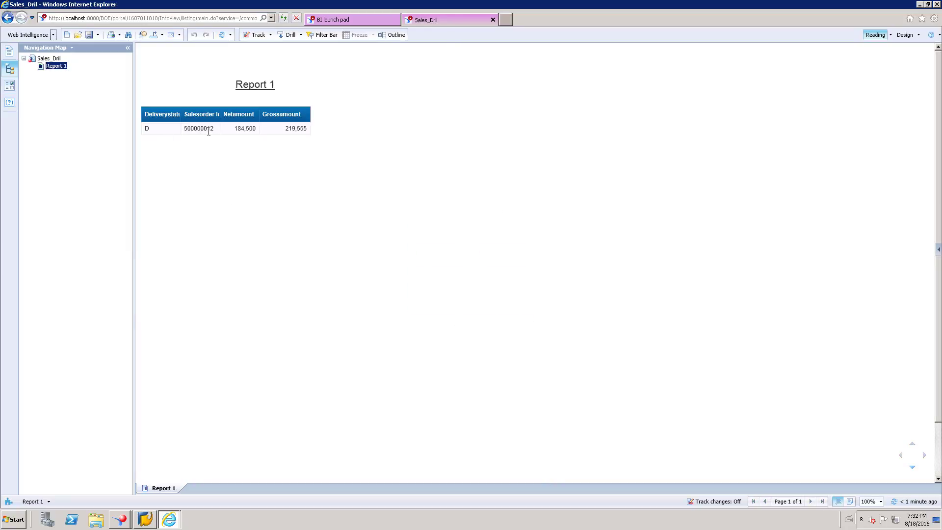
{"action": "double_click", "coordinate": [219, 129]}
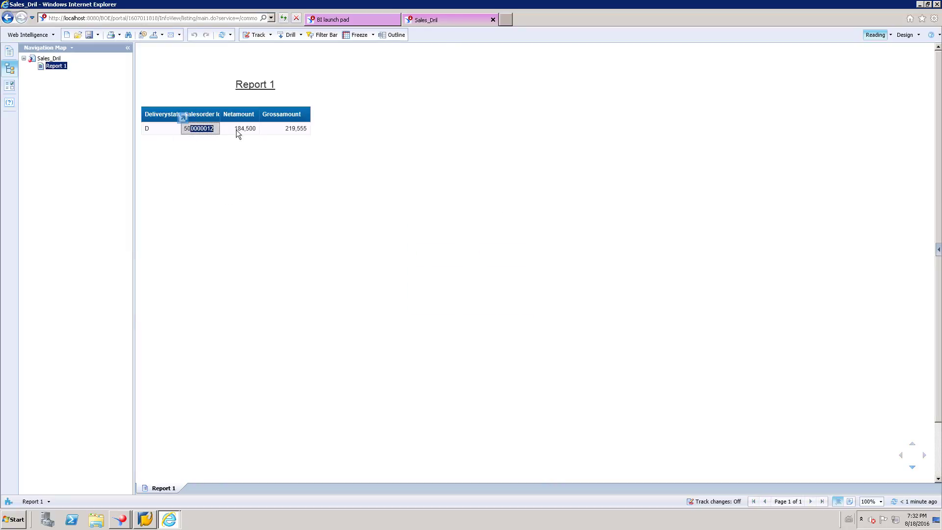
{"action": "left_click", "coordinate": [365, 21]}
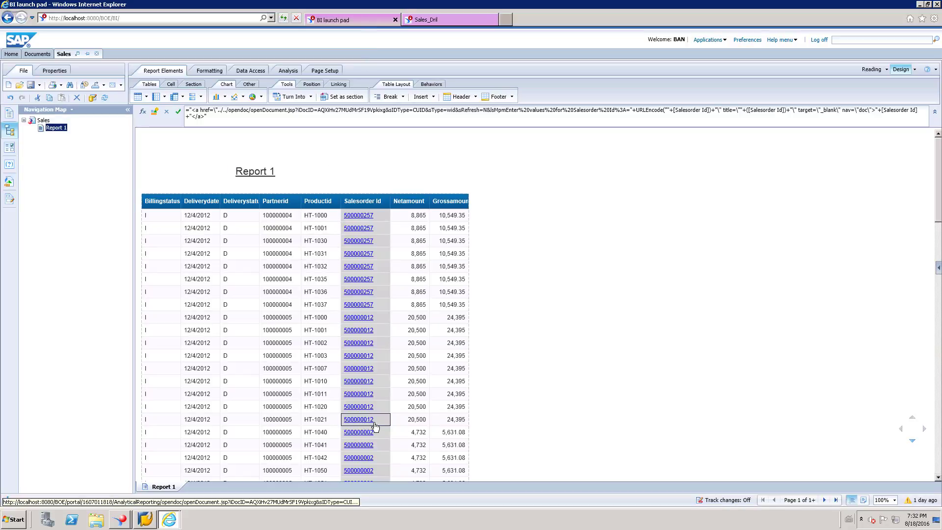
{"action": "left_click", "coordinate": [435, 20]}
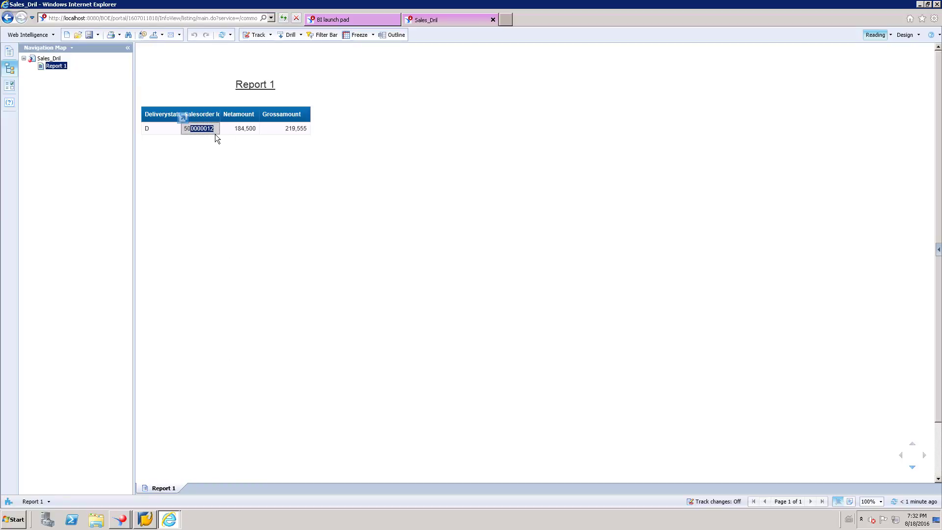
{"action": "left_click", "coordinate": [354, 19]}
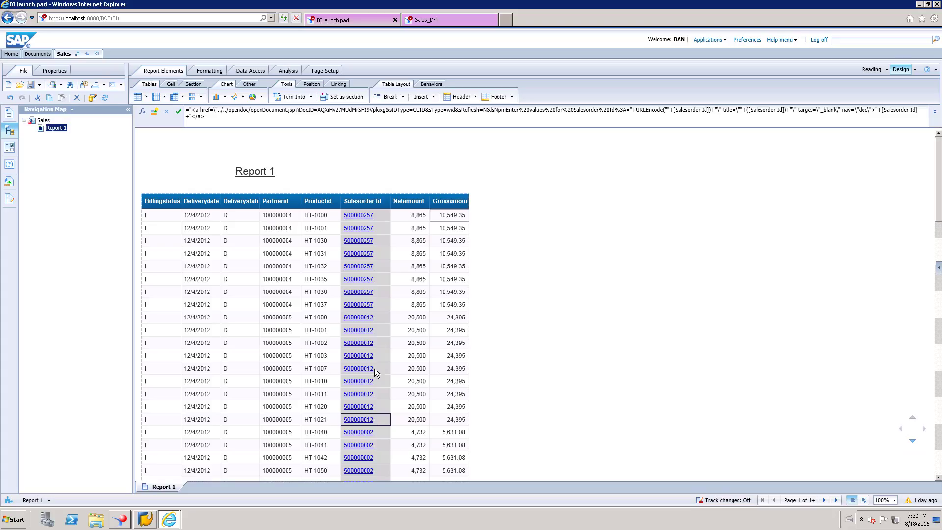
Step: Edit the Salesorder Id link and enable Refresh on open for Sales_Dril
{"action": "right_click", "coordinate": [366, 419]}
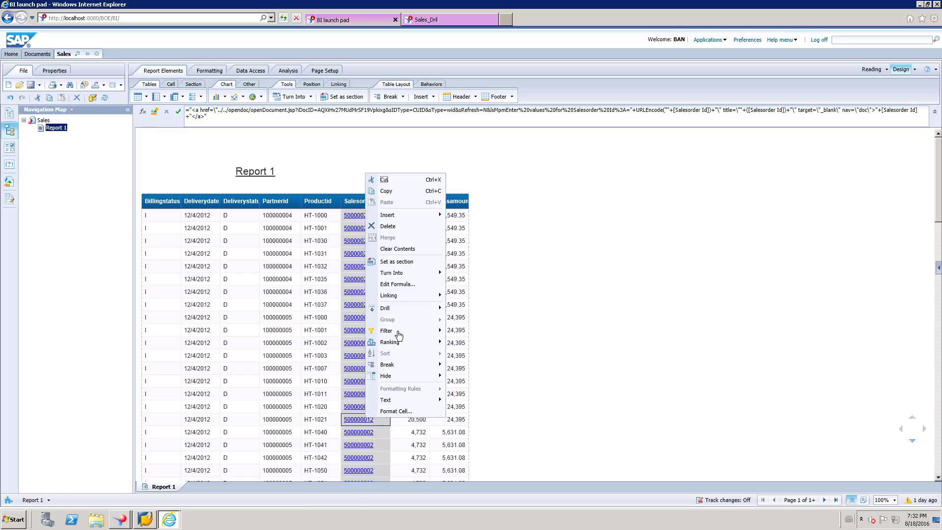
{"action": "mouse_move", "coordinate": [389, 296]}
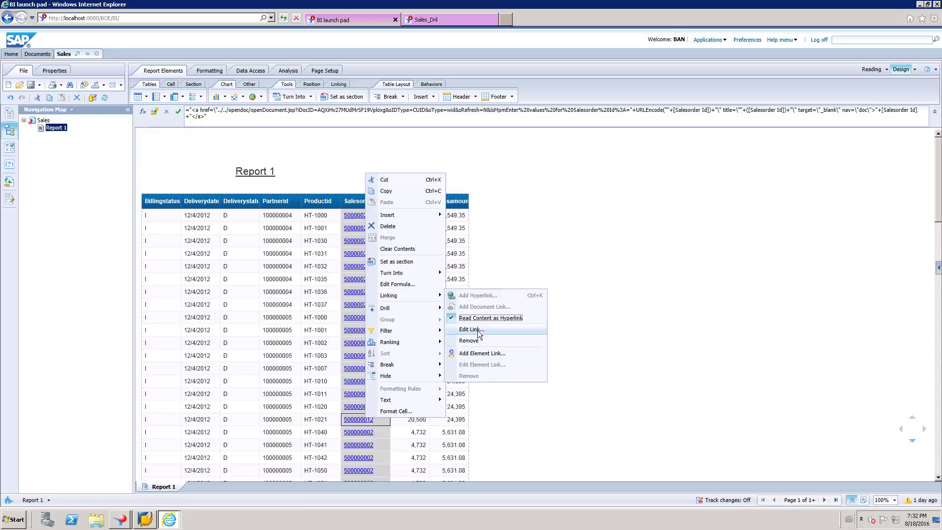
{"action": "left_click", "coordinate": [480, 331]}
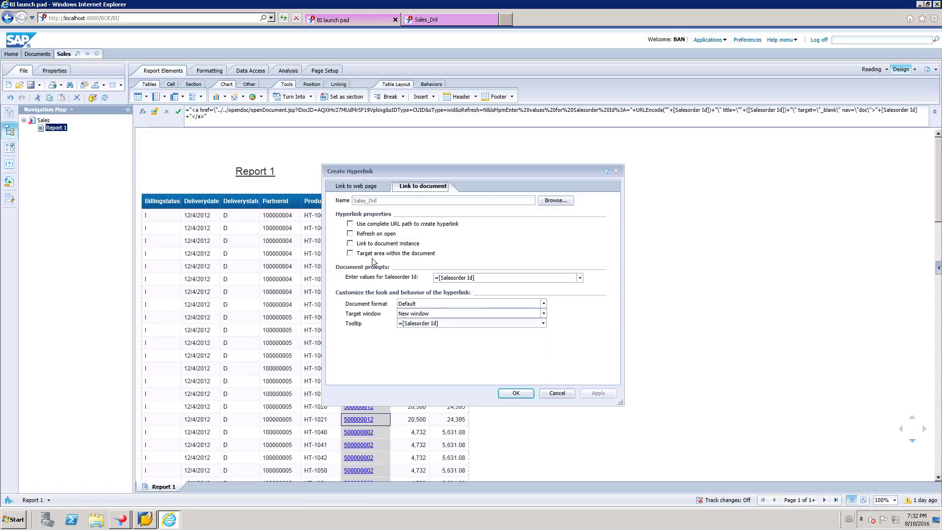
{"action": "left_click", "coordinate": [350, 233]}
Step: Confirm the refresh-on-open link and follow the 500000257 link to Sales_Dril
{"action": "left_click", "coordinate": [515, 394]}
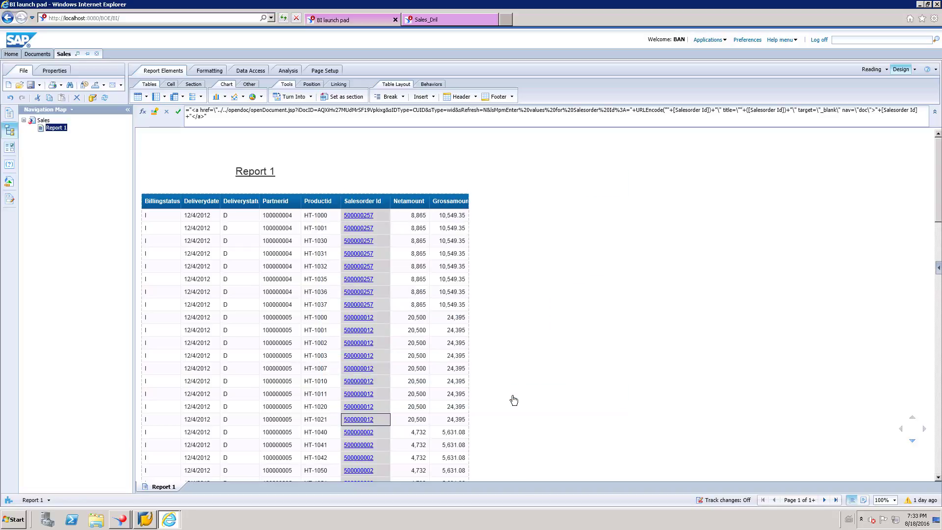
{"action": "left_click", "coordinate": [358, 265]}
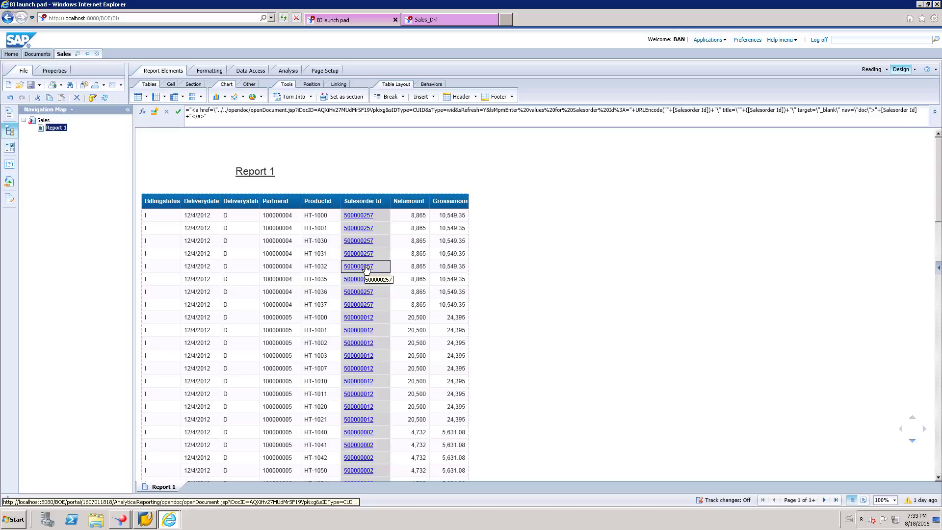